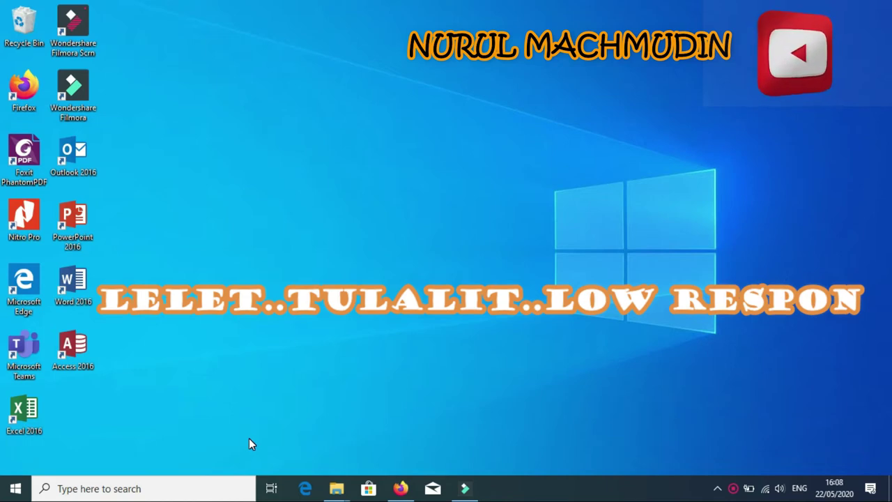
- Open the Windows privacy settings and turn off permission for apps to run in the background
click(220, 482)
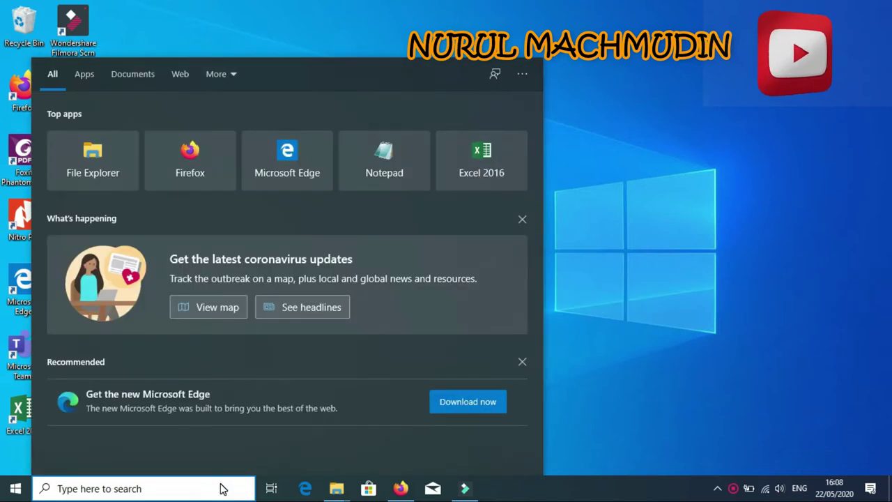
text(pri)
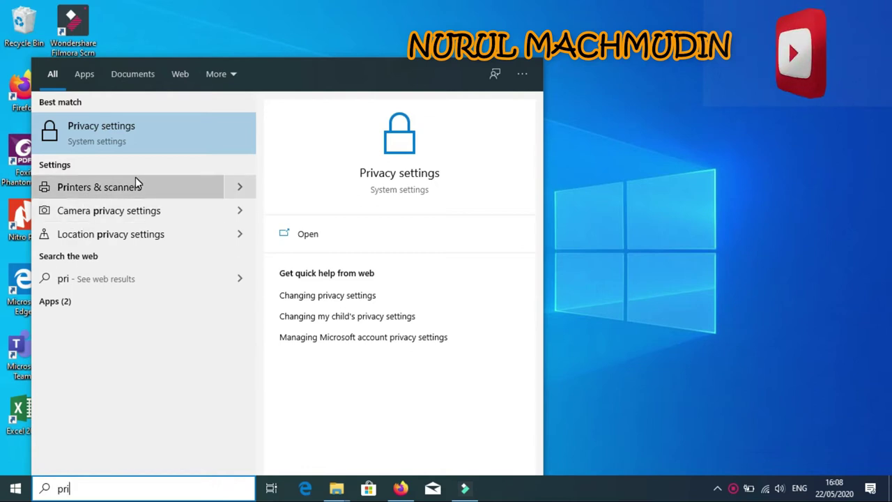
click(155, 136)
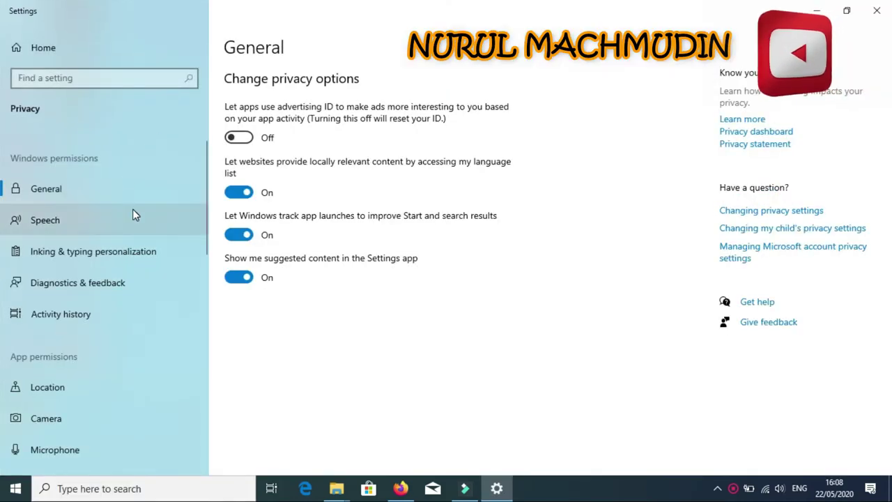
scroll(133, 215, down, 8)
scroll(135, 214, down, 5)
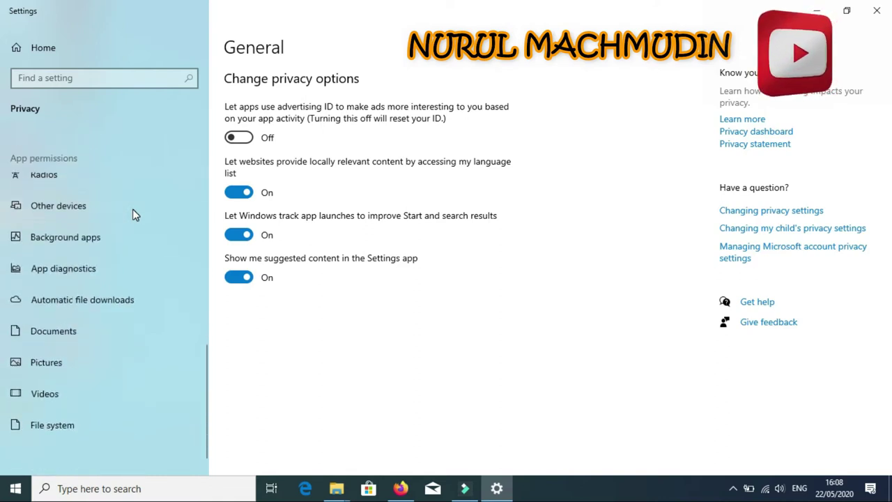
click(64, 239)
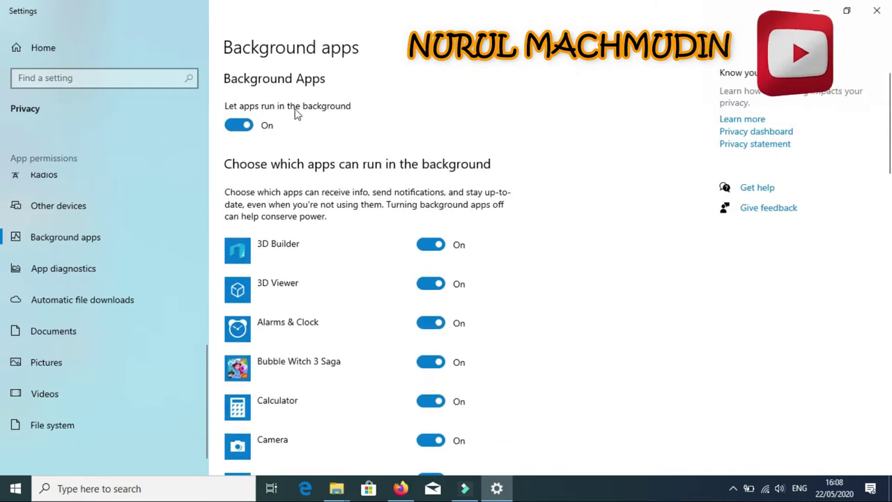
click(235, 129)
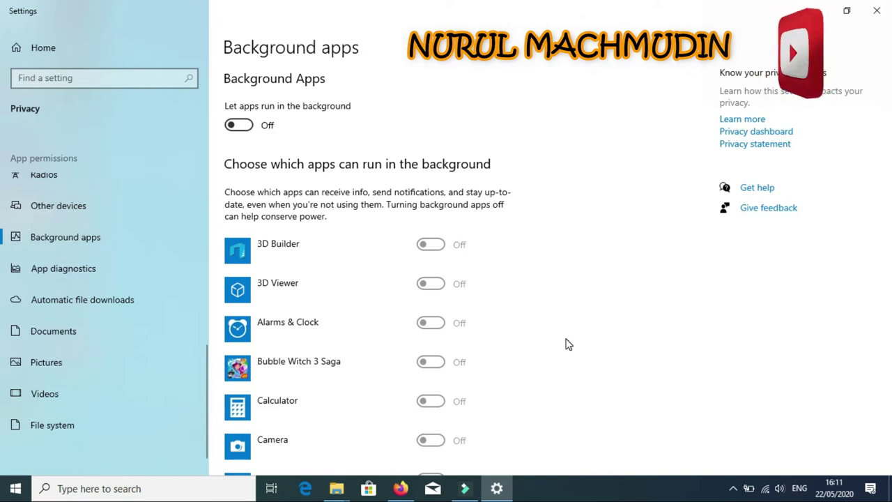
- Search Windows for %temp% and open the user's temporary files folder
mouse_move(335, 487)
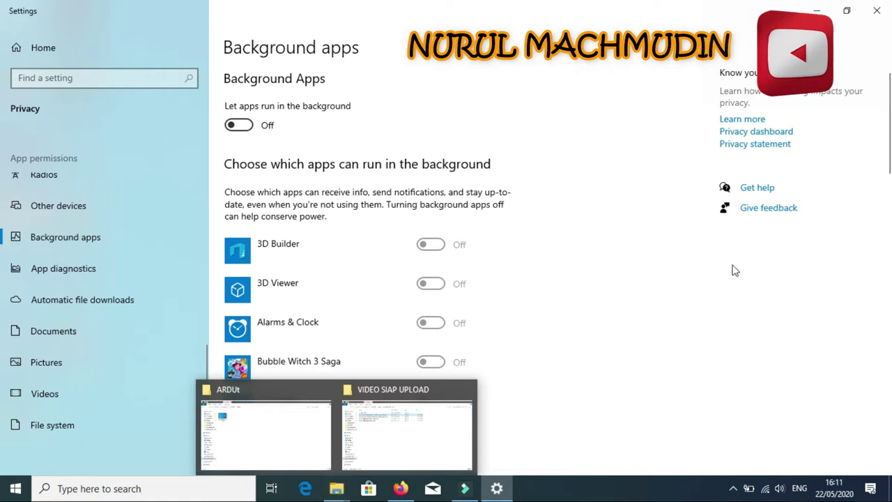
click(129, 489)
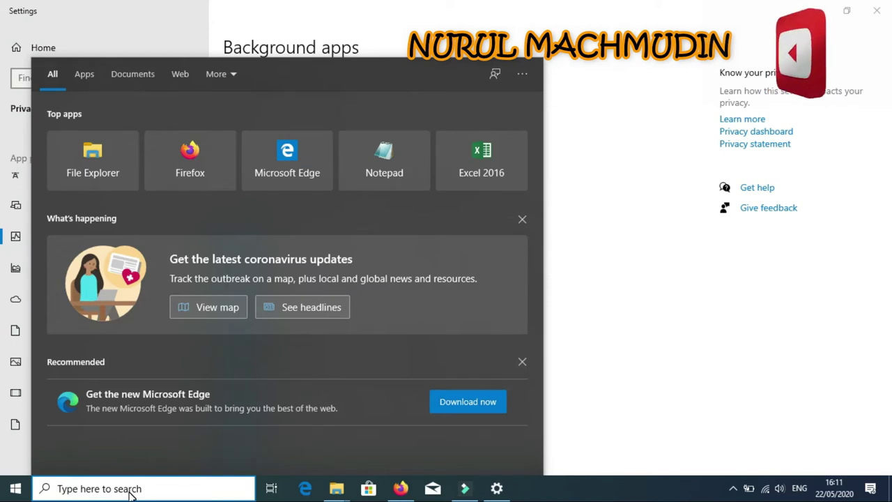
text(%temp)
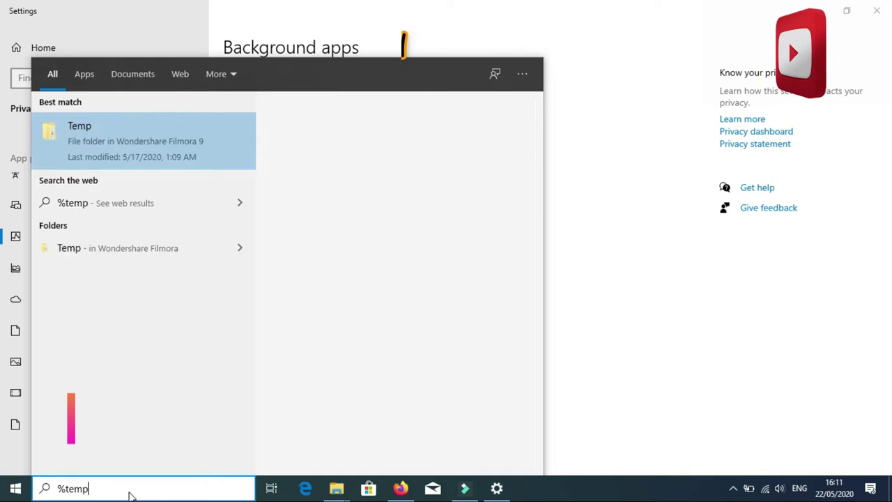
text(%)
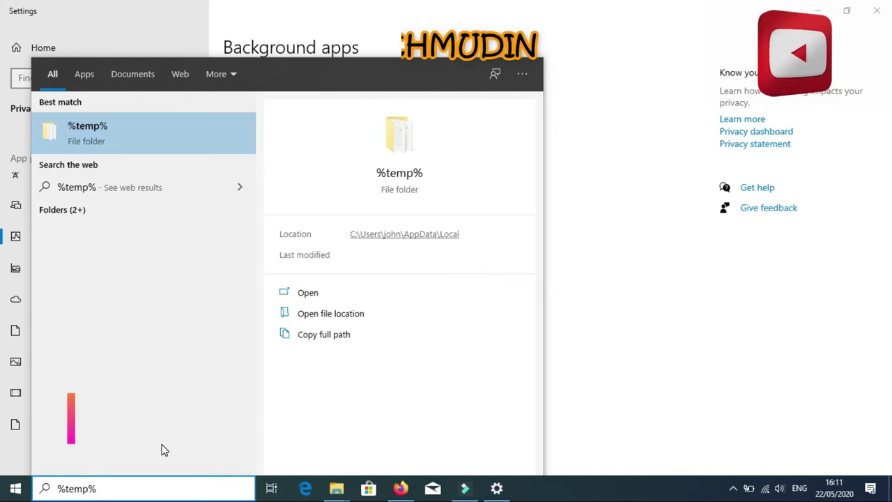
key(Escape)
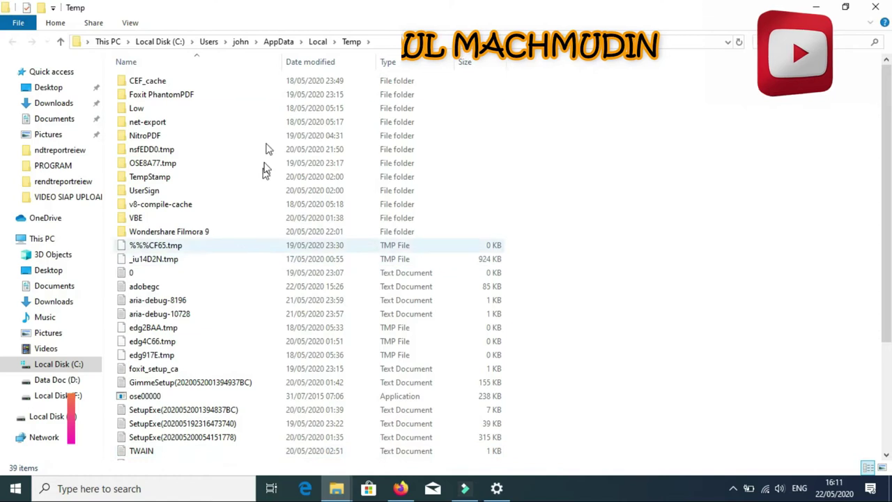
- Delete everything in the Temp folder, granting administrator permission, retrying the in-use aria-debug-10728 file once and skipping it
scroll(227, 164, down, 4)
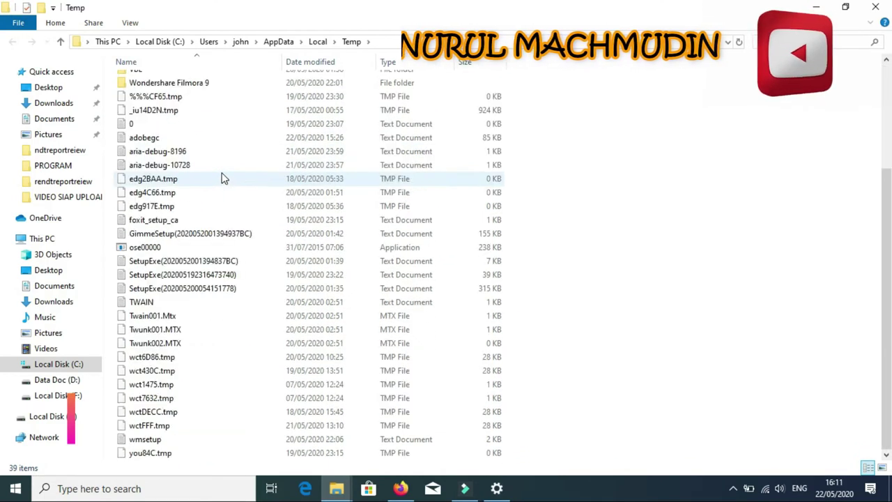
scroll(223, 178, up, 4)
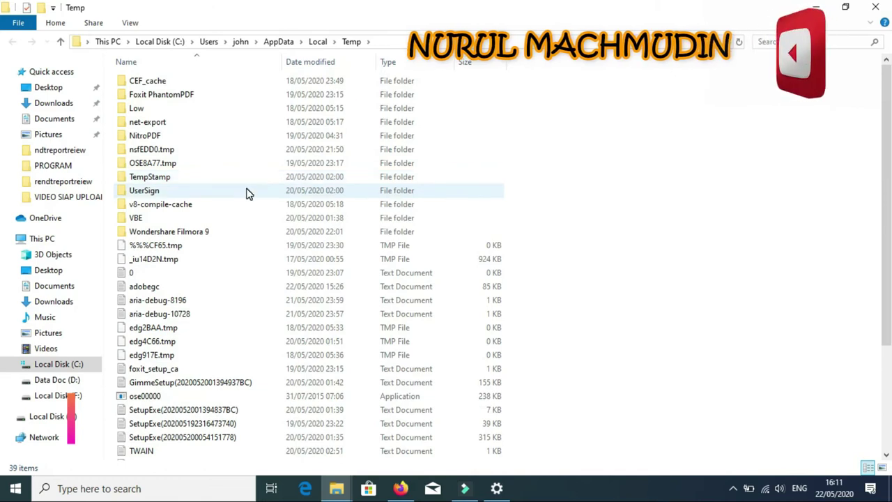
key(ctrl+a)
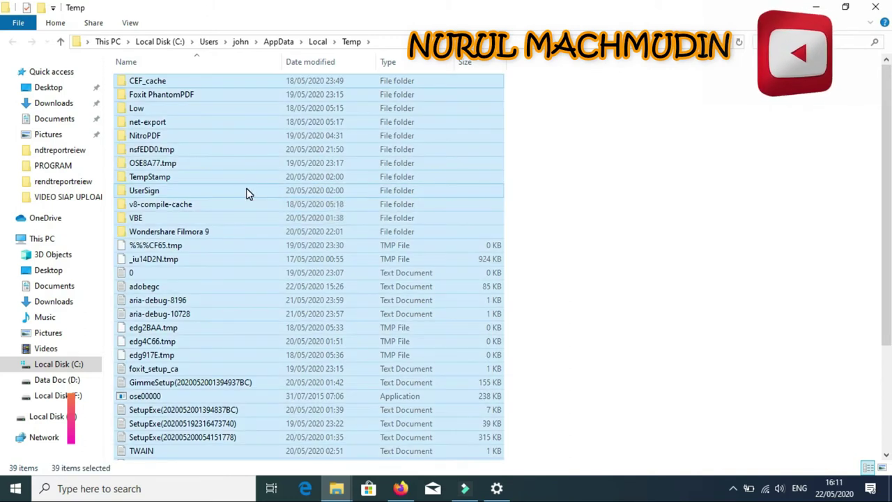
right_click(227, 122)
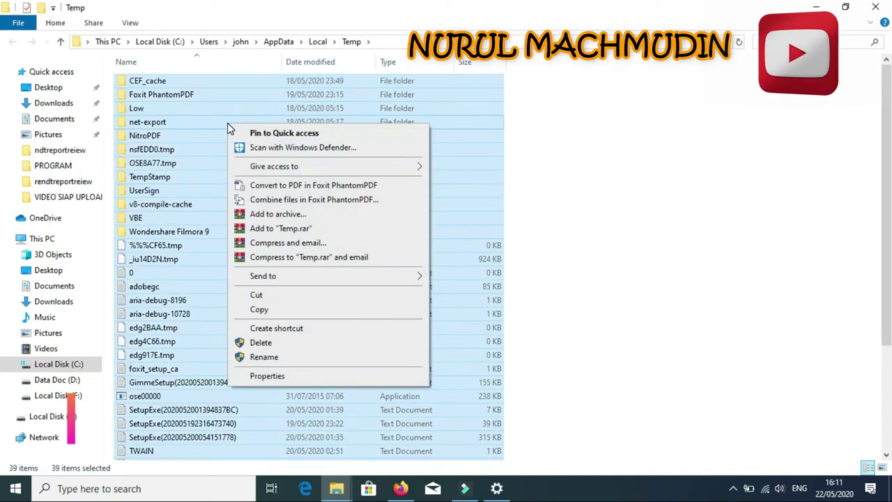
click(298, 347)
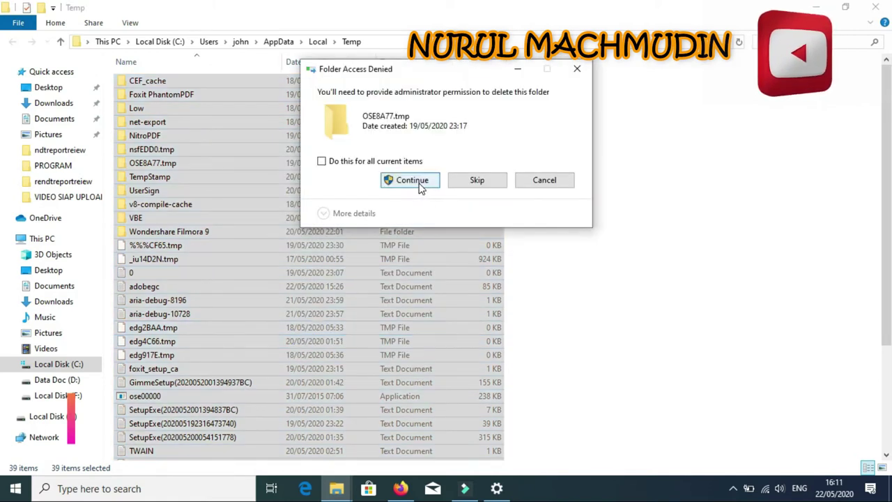
click(413, 180)
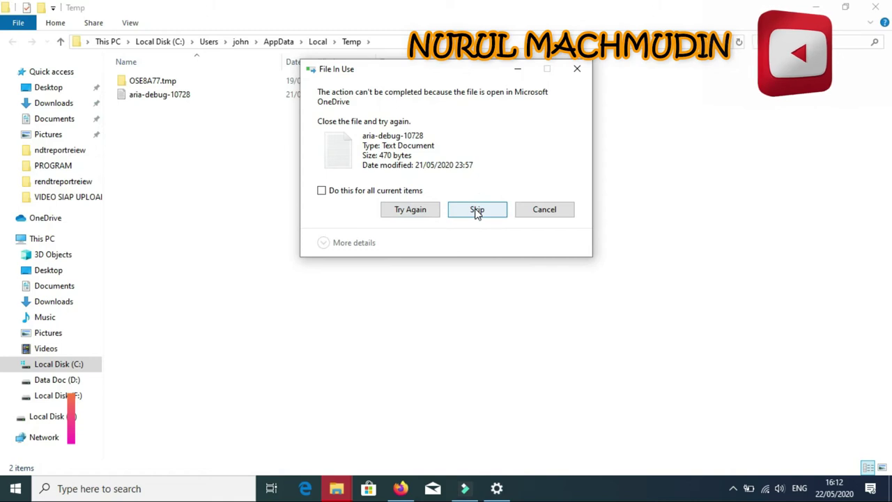
click(420, 216)
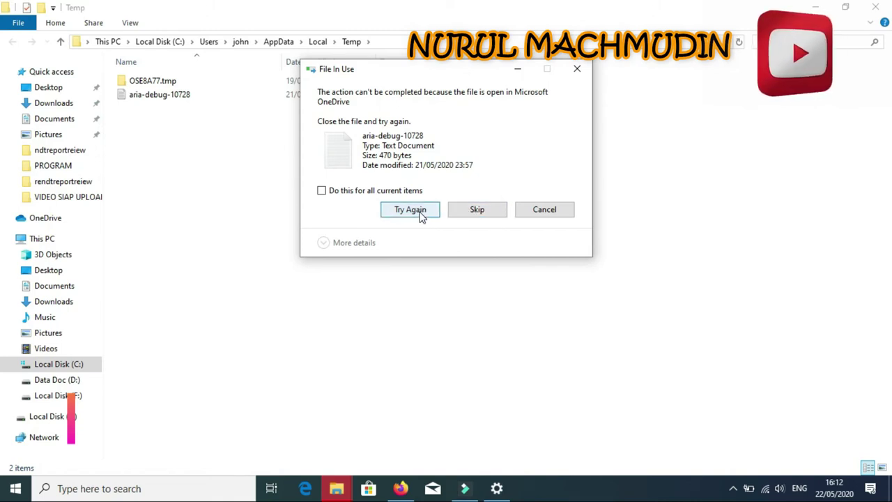
click(476, 210)
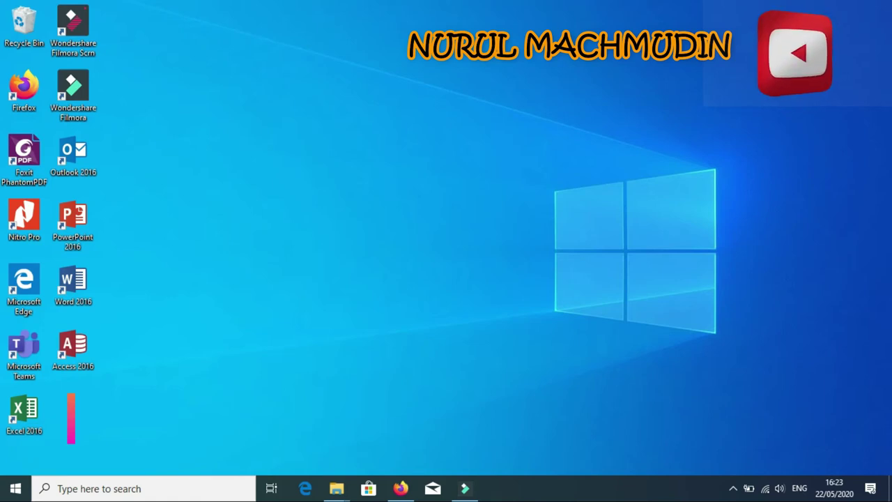
- Open Task Manager in a maximized window and display the CPU performance graph
click(99, 488)
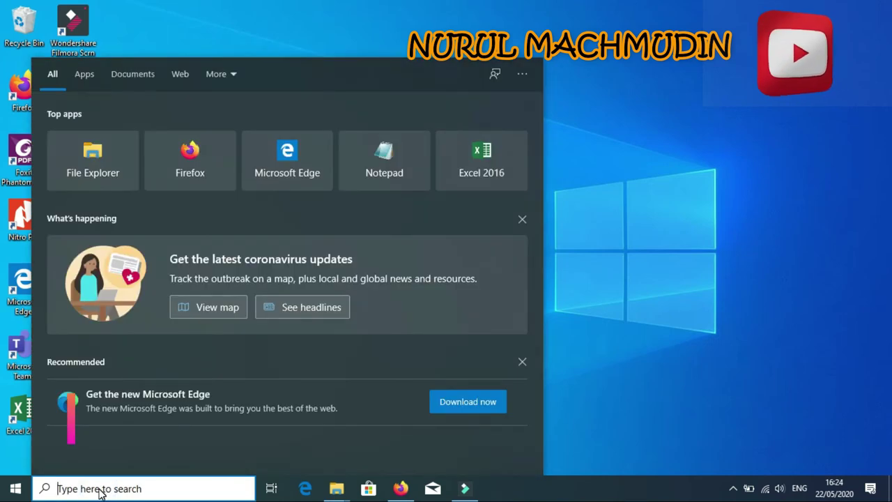
text(task)
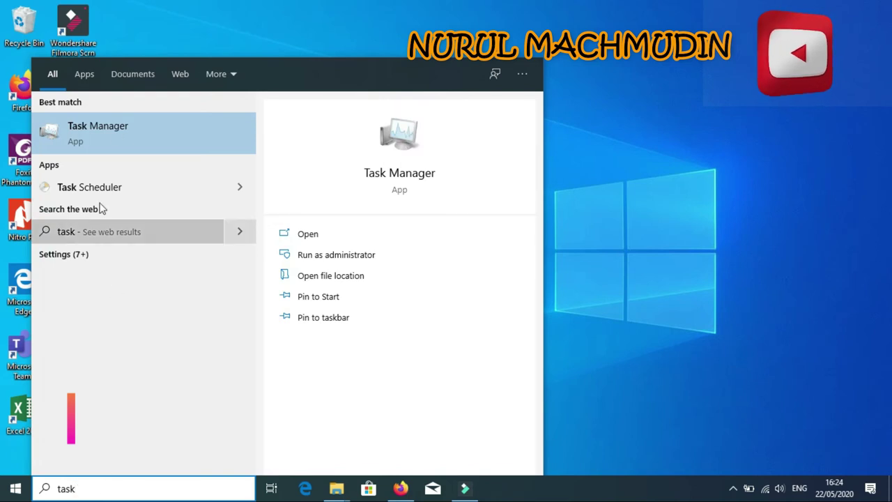
click(124, 130)
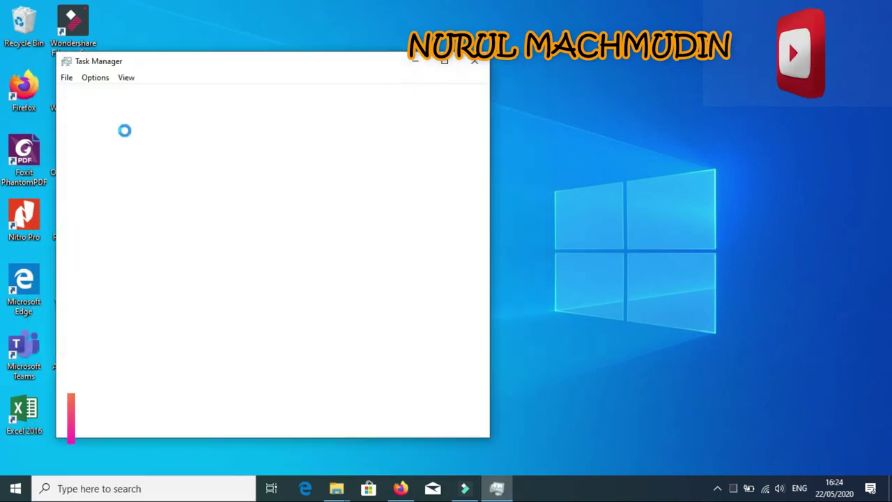
click(446, 63)
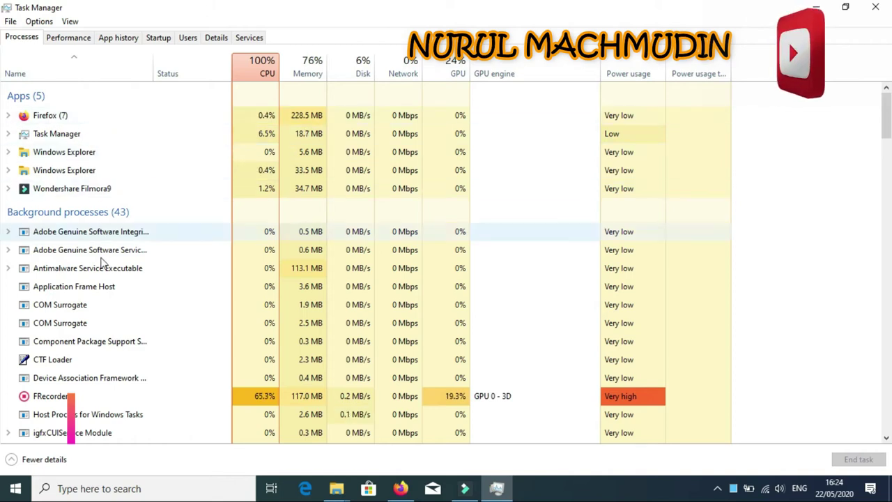
click(78, 42)
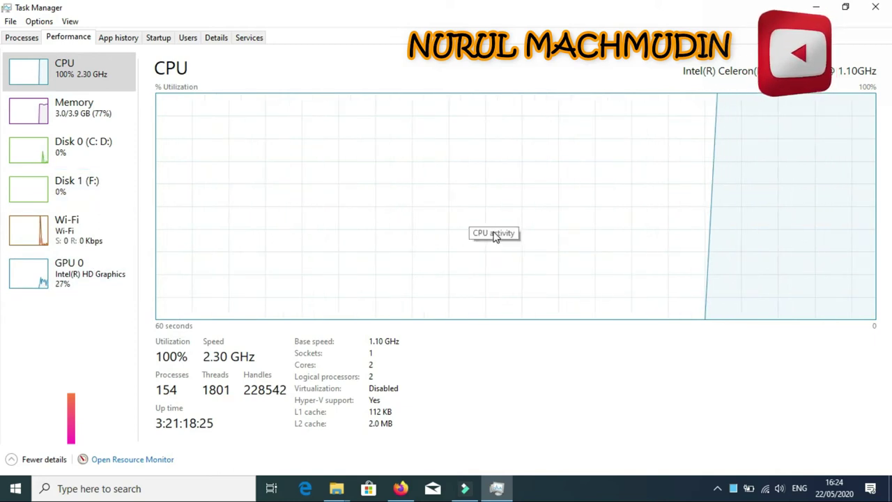
- Disable Adobe GC Invoker Utility, Foxit Reader SpeedLauncher and Microsoft OneDrive as startup programs
click(159, 38)
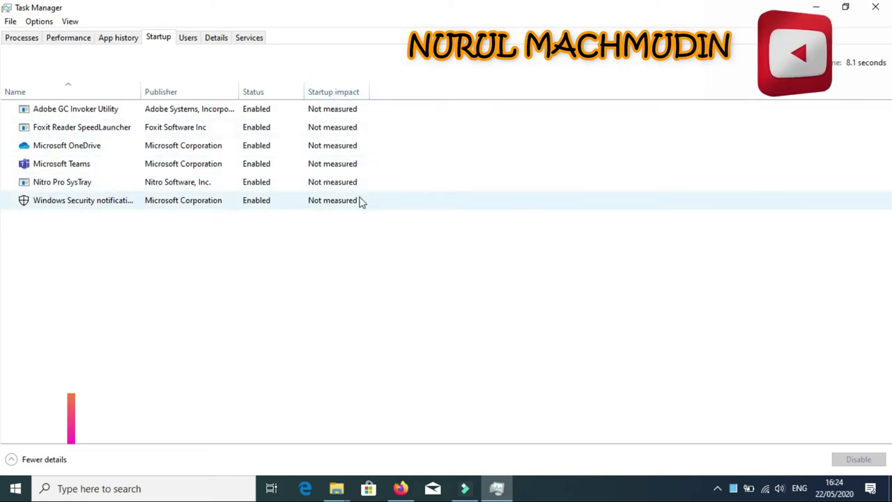
right_click(47, 114)
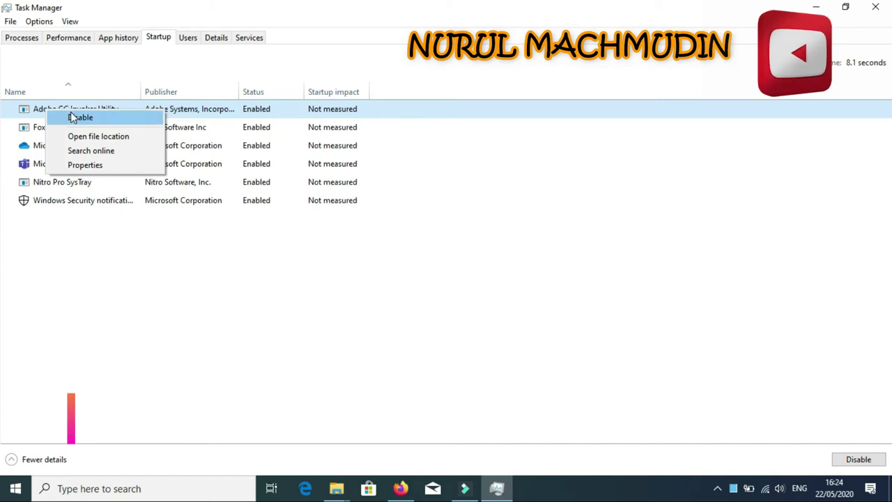
click(79, 119)
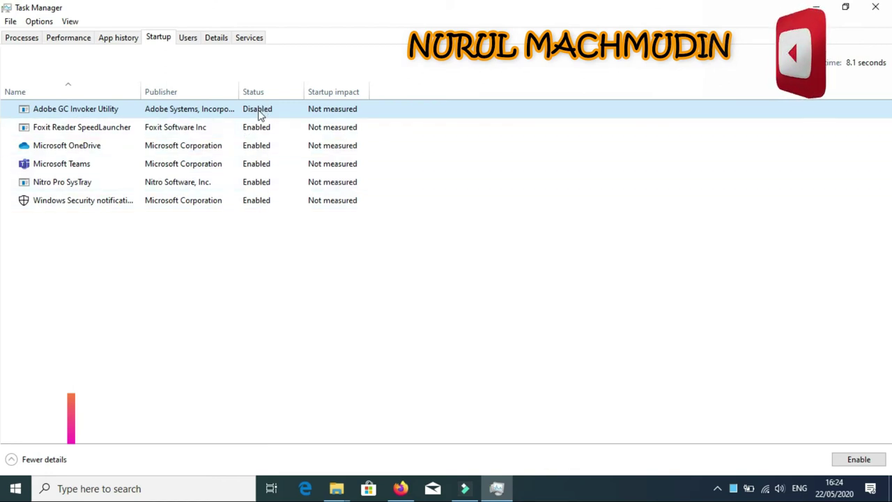
right_click(46, 134)
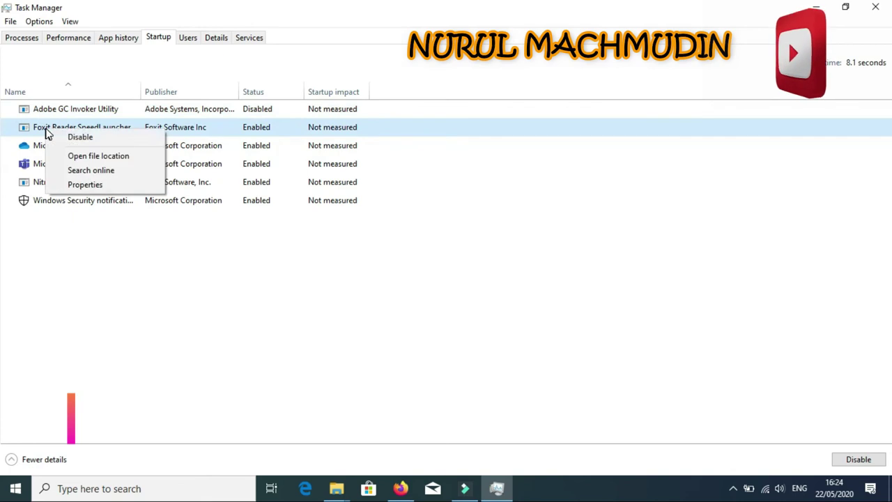
click(73, 138)
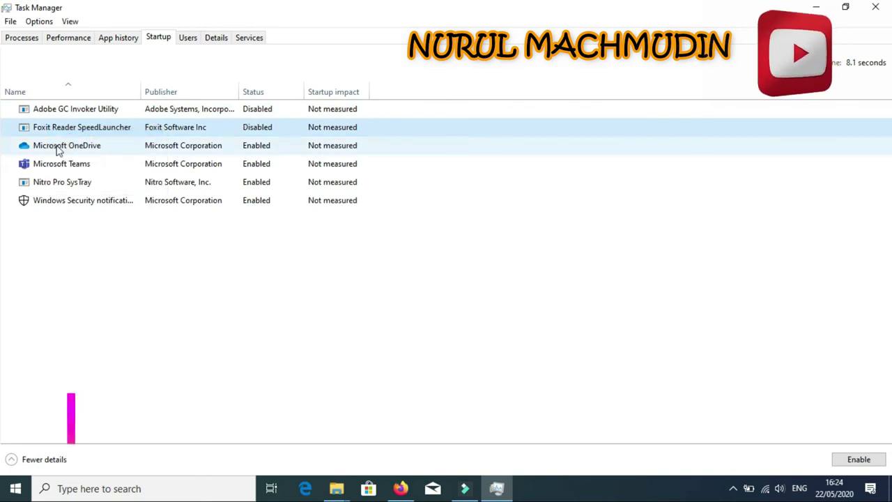
right_click(53, 149)
click(64, 160)
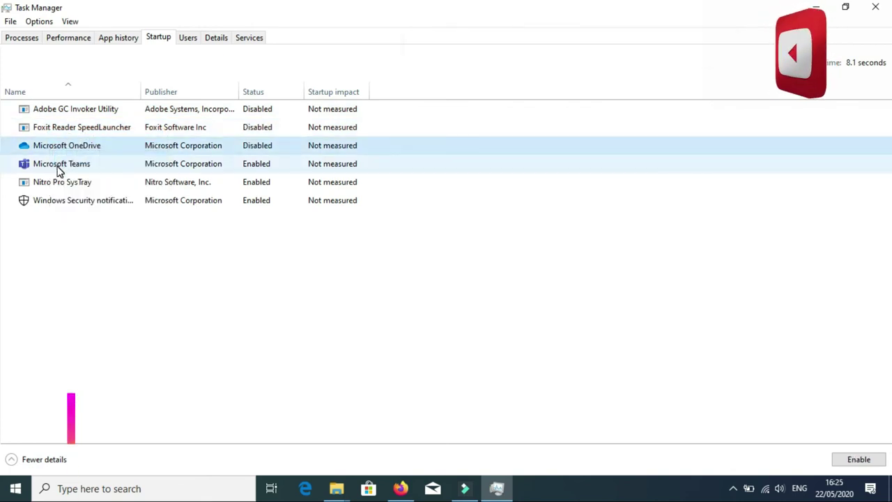
- Disable Microsoft Teams, Nitro Pro SysTray and the Windows Security notification item at startup, and close Task Manager
right_click(59, 167)
click(75, 177)
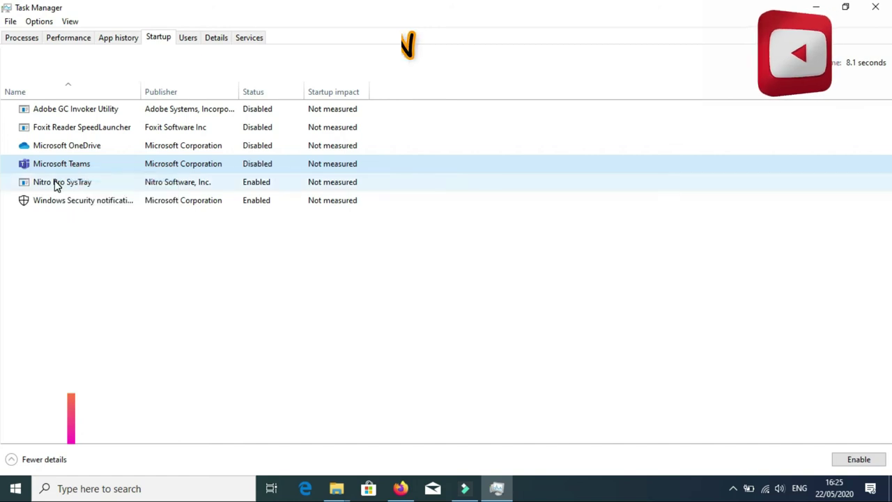
right_click(55, 182)
click(83, 190)
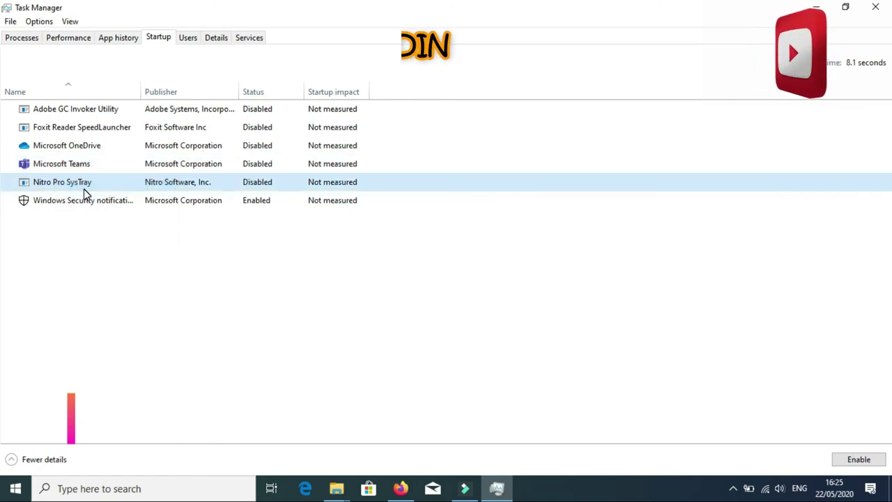
right_click(59, 202)
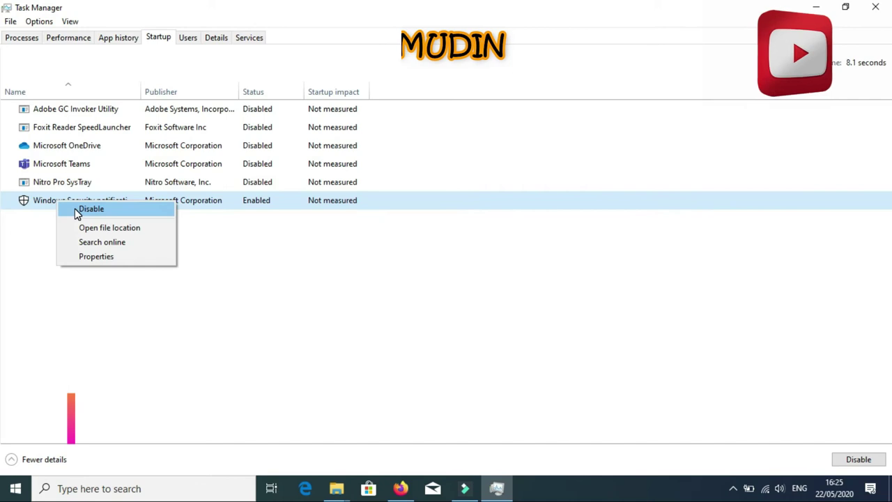
click(75, 208)
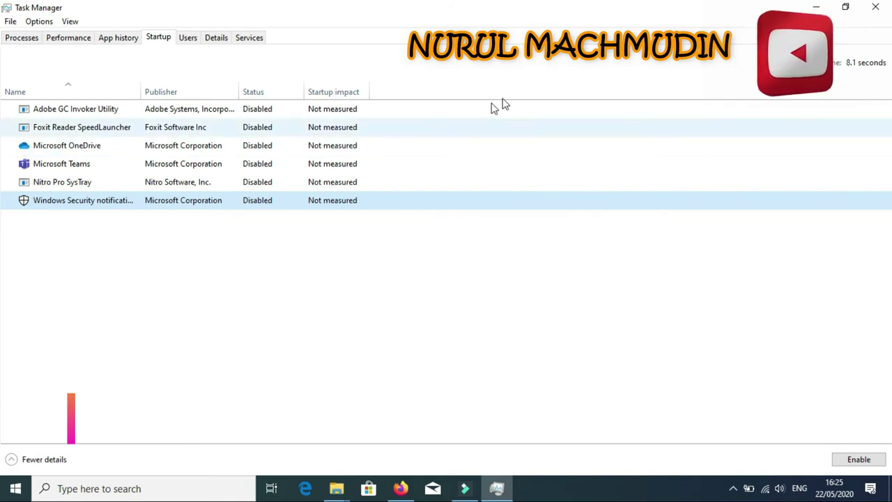
click(877, 8)
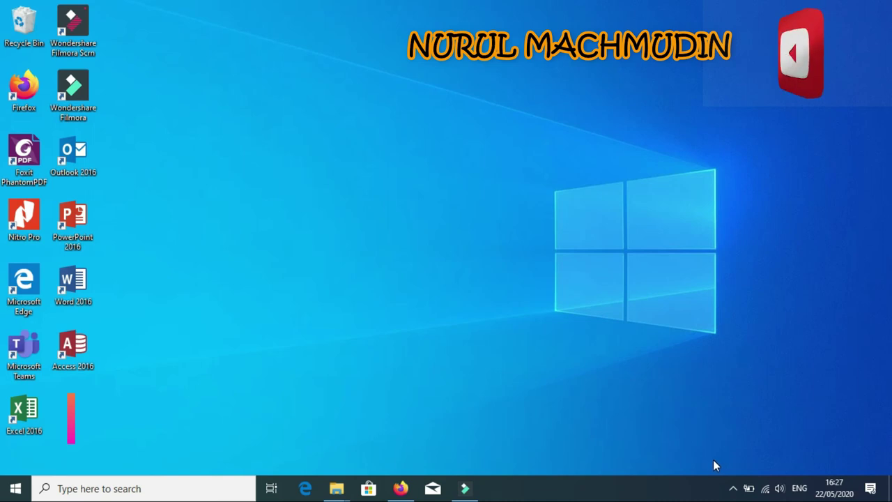
- Search Windows for "this" and open the properties of This PC in a maximized window
click(215, 489)
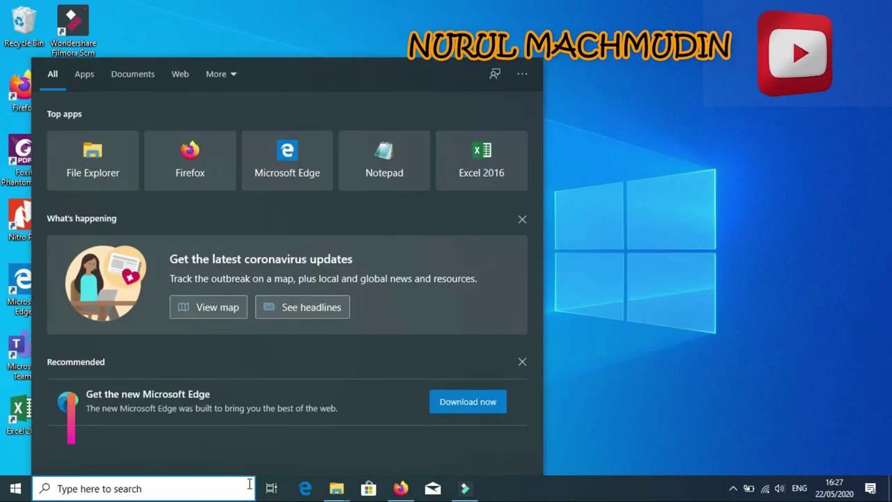
text(this)
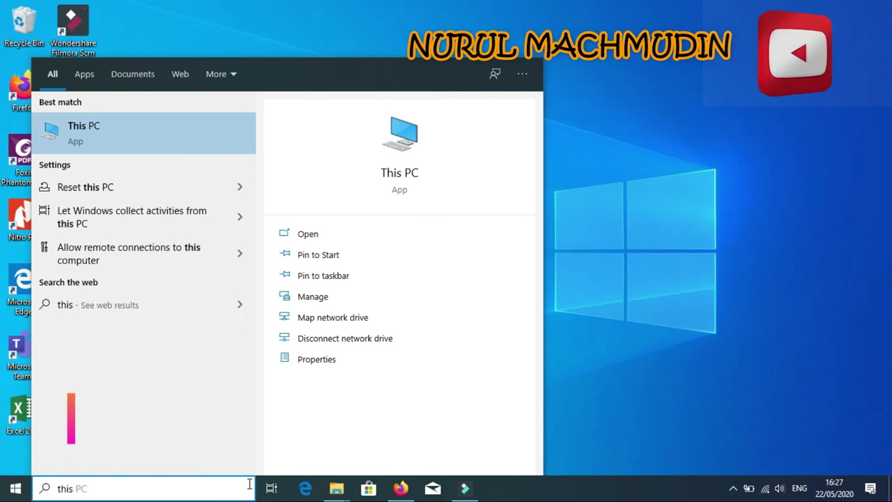
right_click(134, 135)
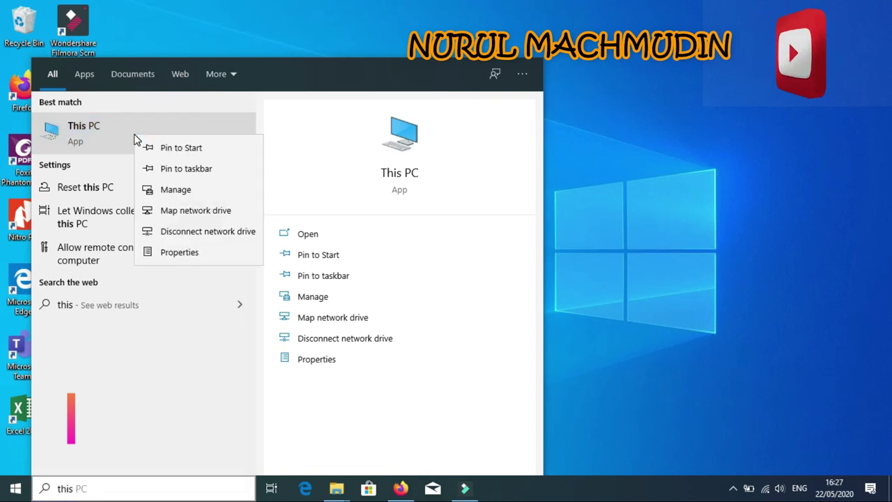
click(197, 253)
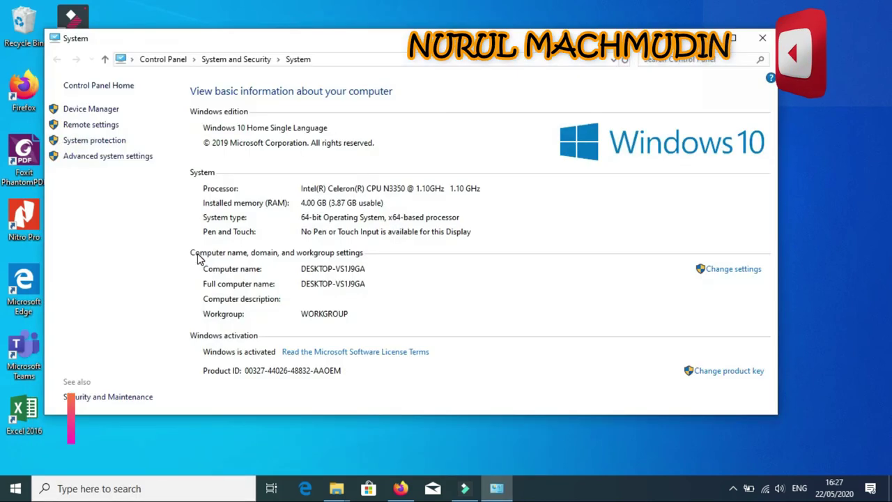
click(732, 37)
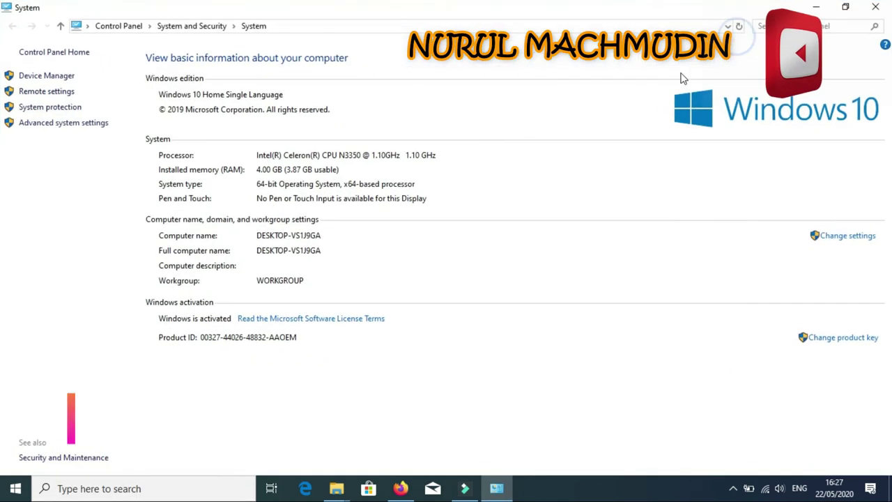
- In the advanced system settings, set the performance visual effects to "Adjust for best performance" and apply the change
click(77, 126)
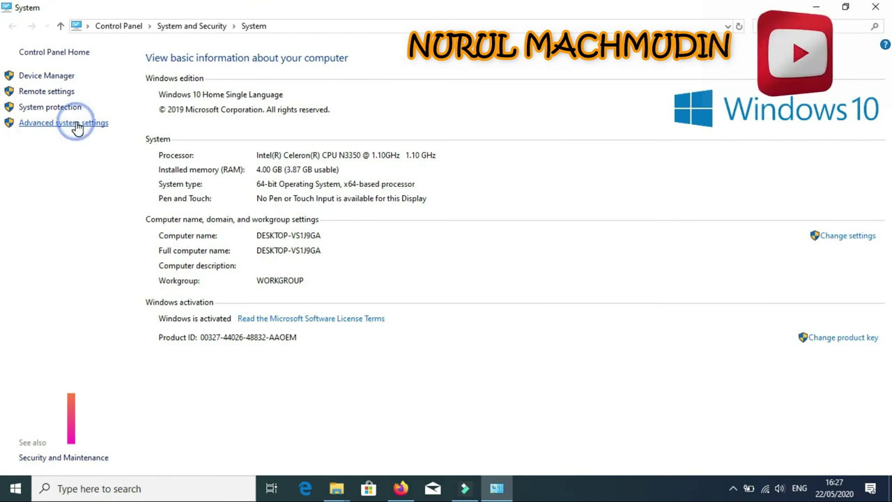
click(118, 120)
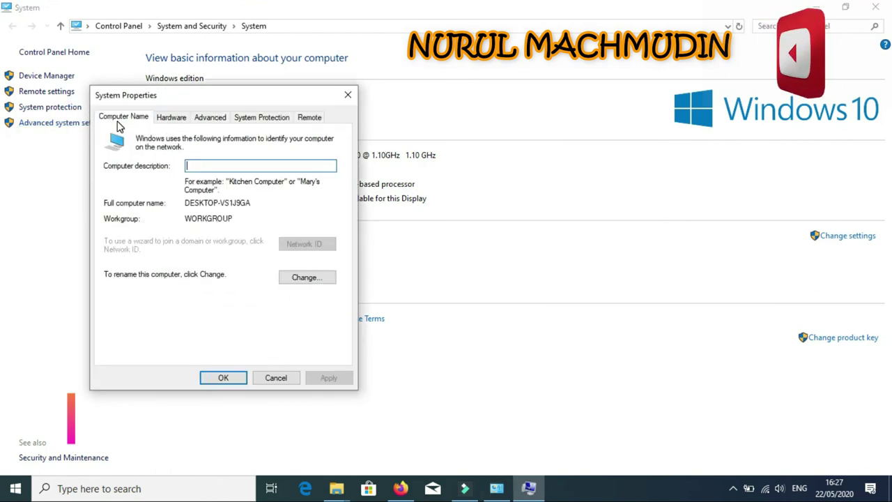
click(171, 120)
click(202, 120)
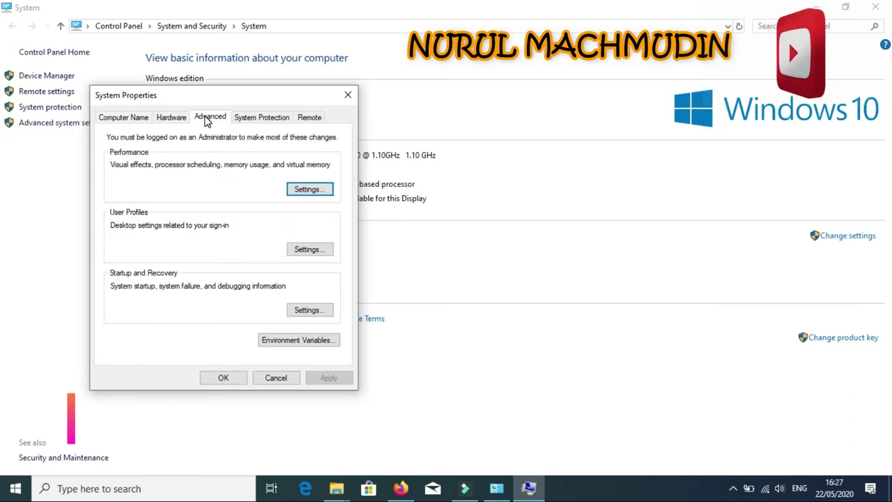
click(306, 191)
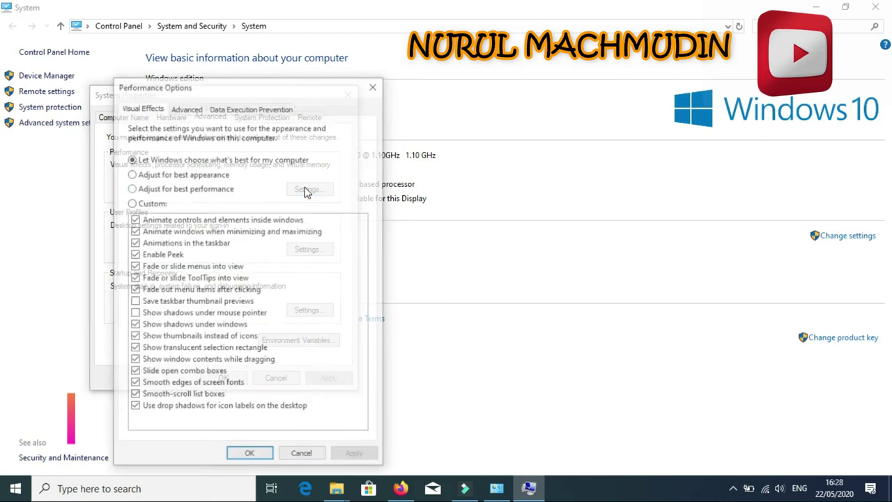
click(139, 191)
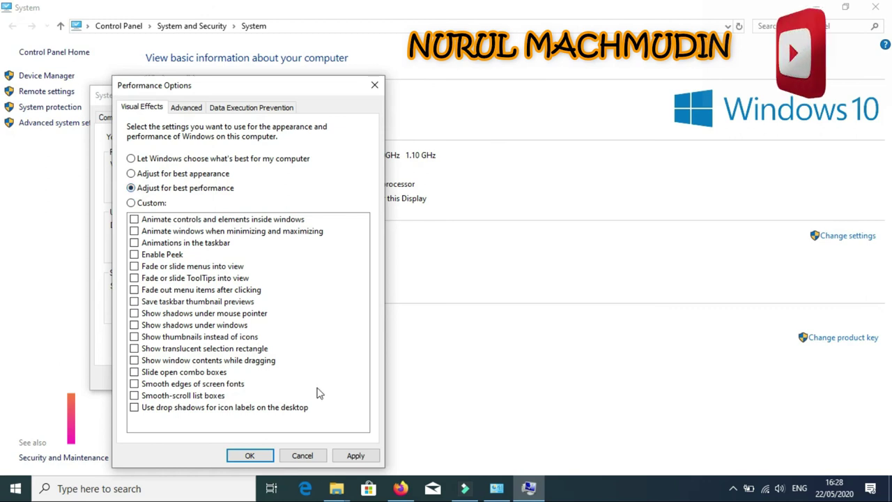
click(355, 455)
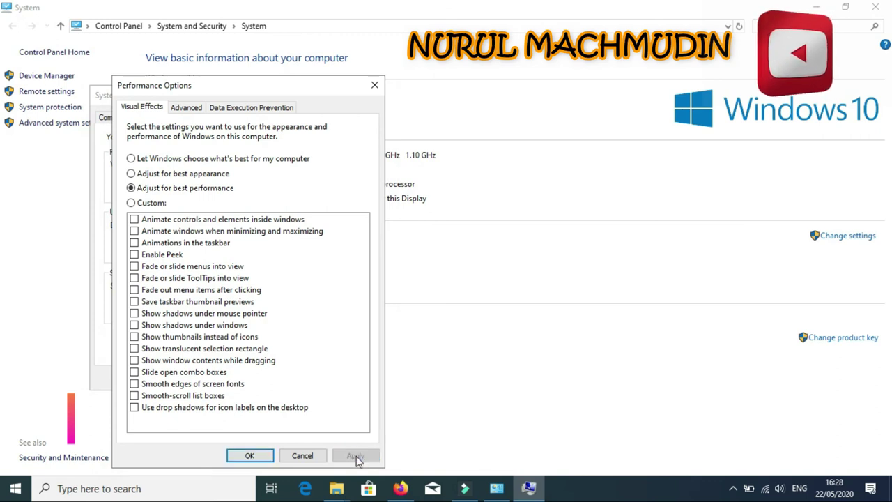
click(247, 456)
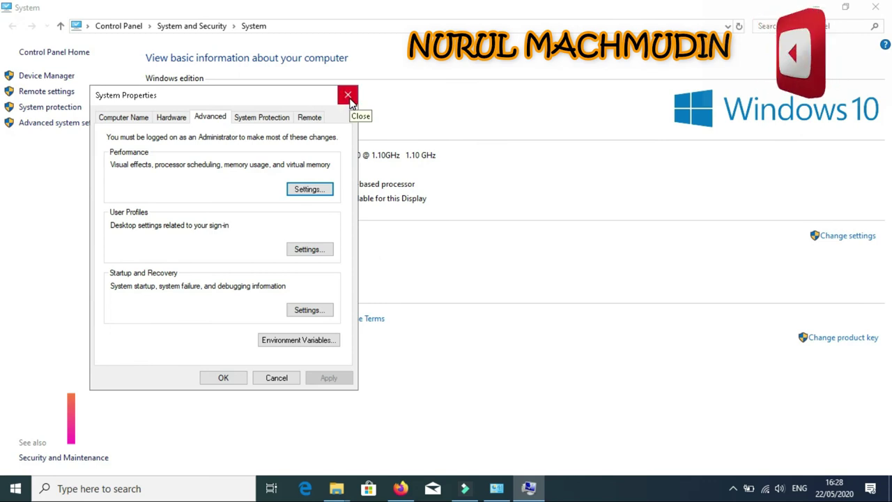
- View the System Protection settings, then close System Properties and the System window
click(272, 119)
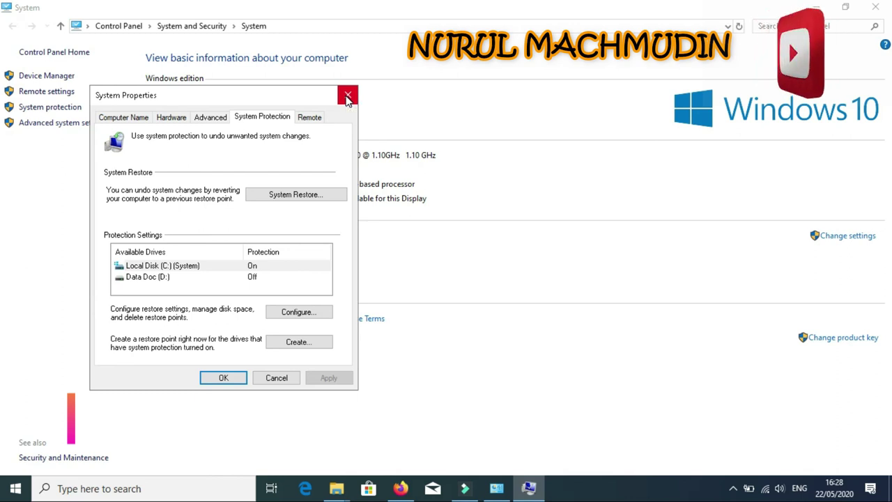
click(347, 97)
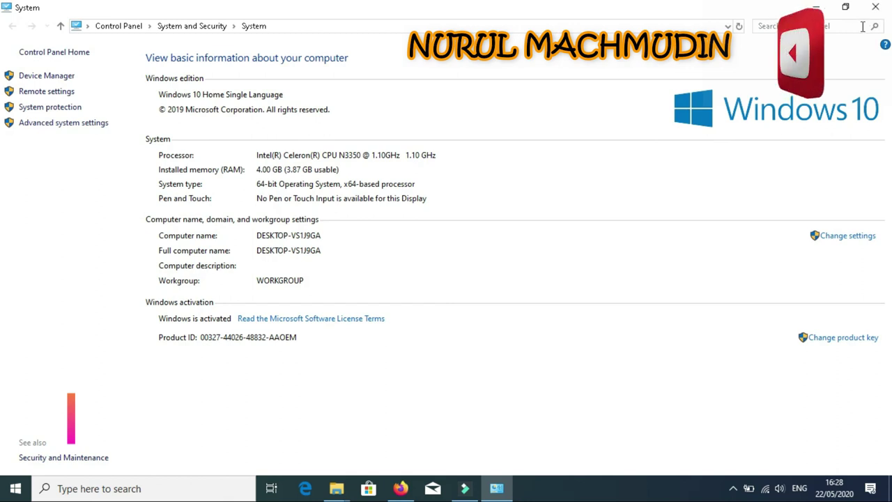
click(877, 8)
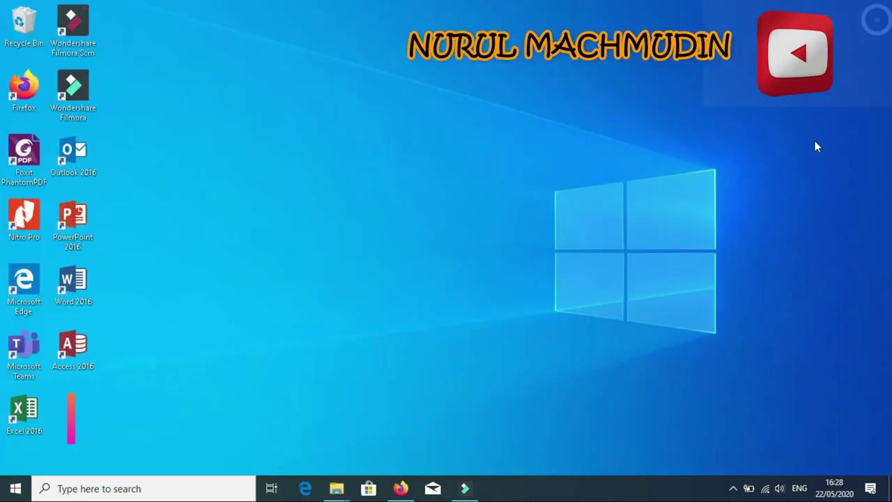